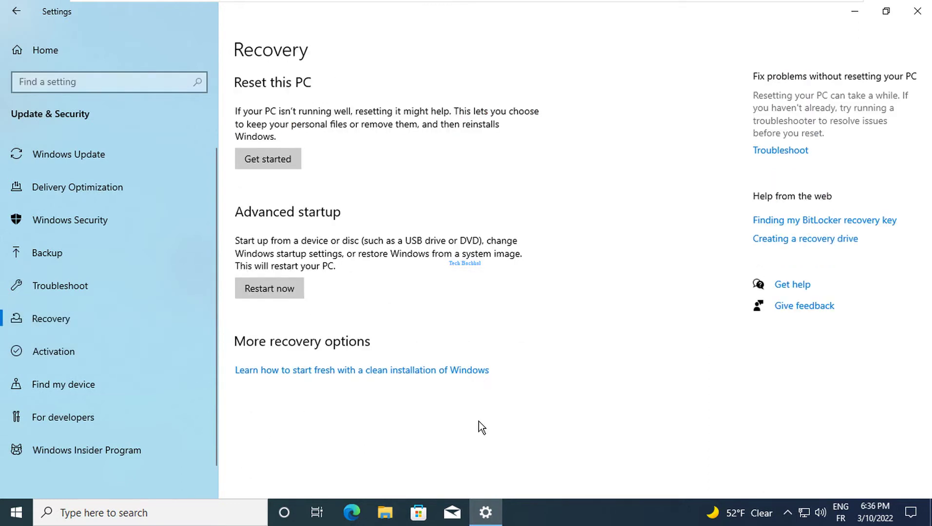
- Restart the PC through Advanced startup and Startup Settings, choosing Enable Safe Mode as the boot option
key("Tab")
key("Tab")
key("Return")
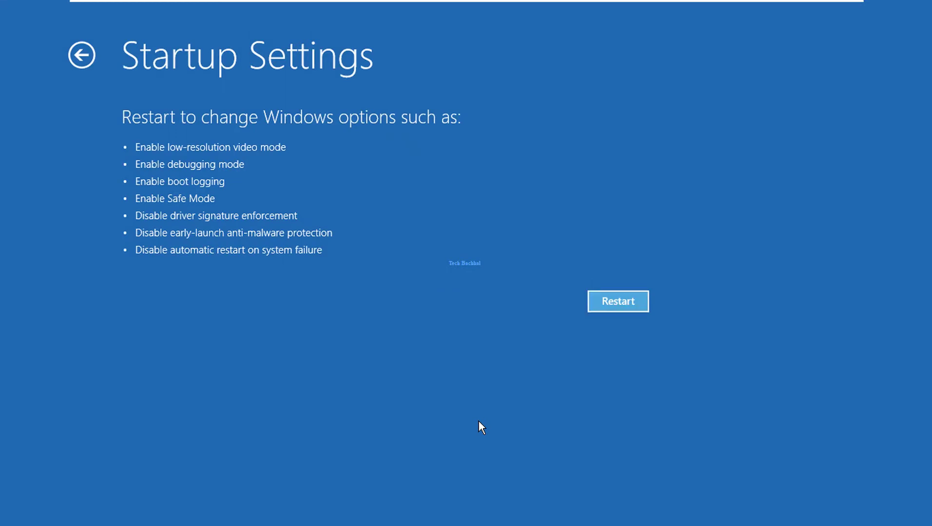
key("Return")
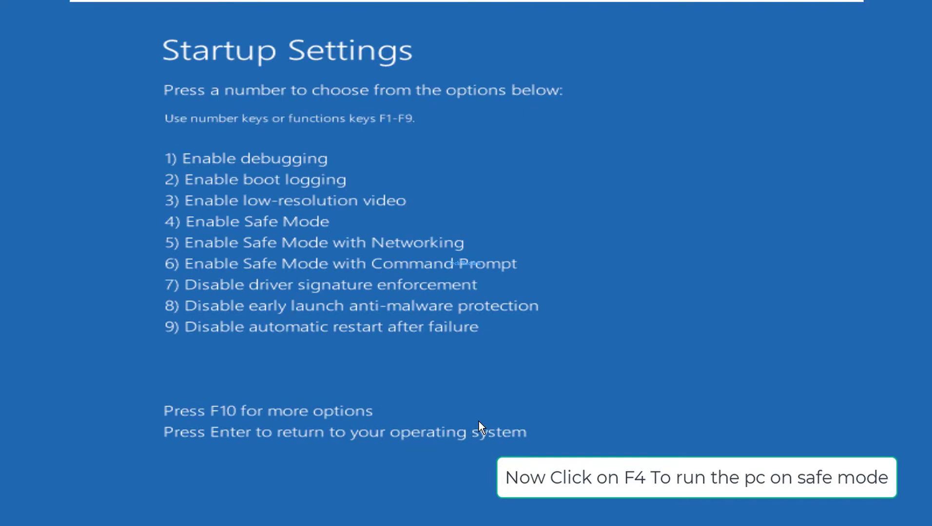
key("F4")
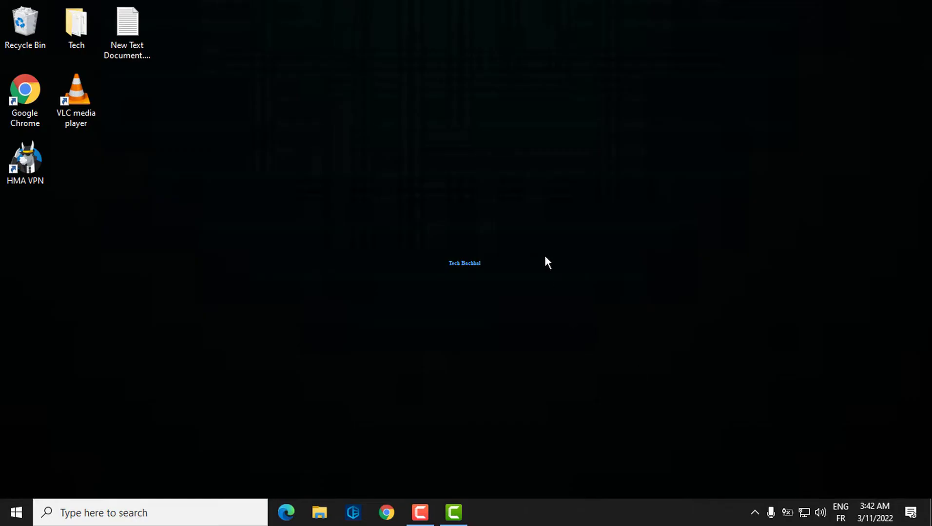
- Search Windows for Control Panel, open it and maximize its window
left_click(105, 513)
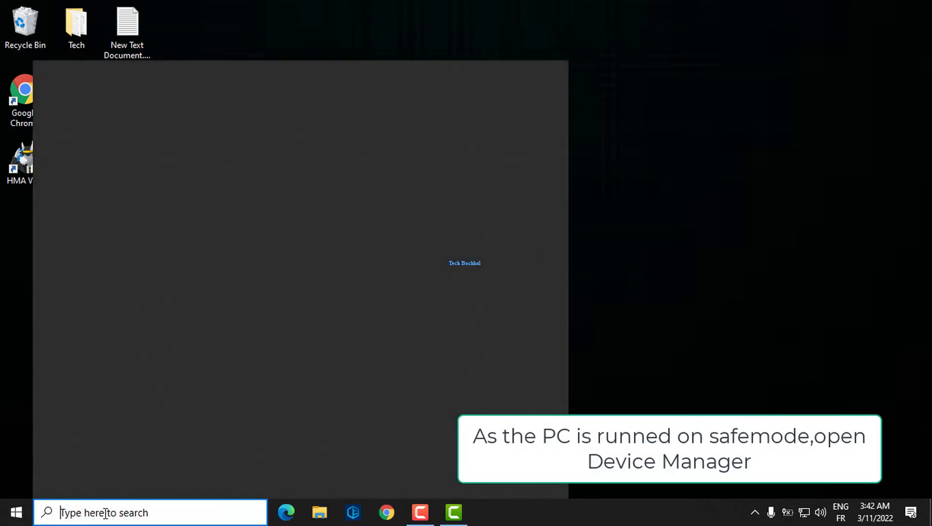
type("co")
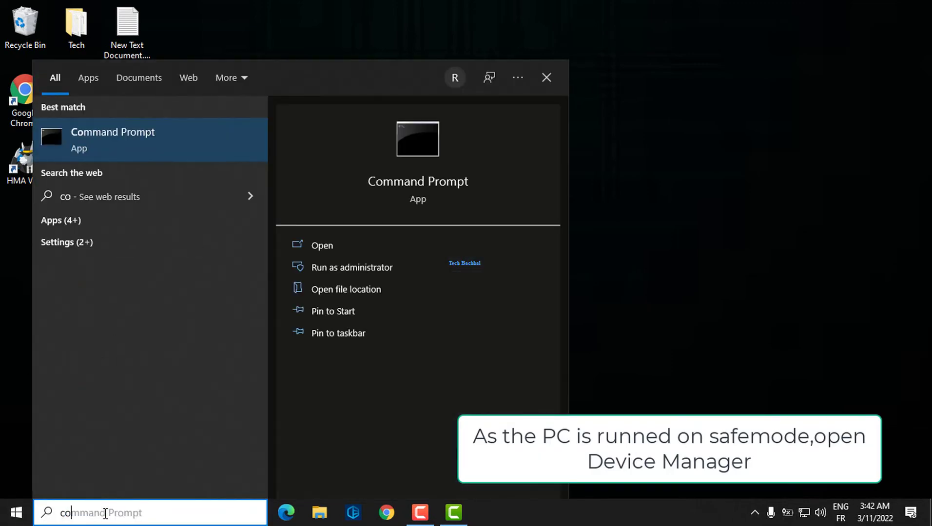
type("n")
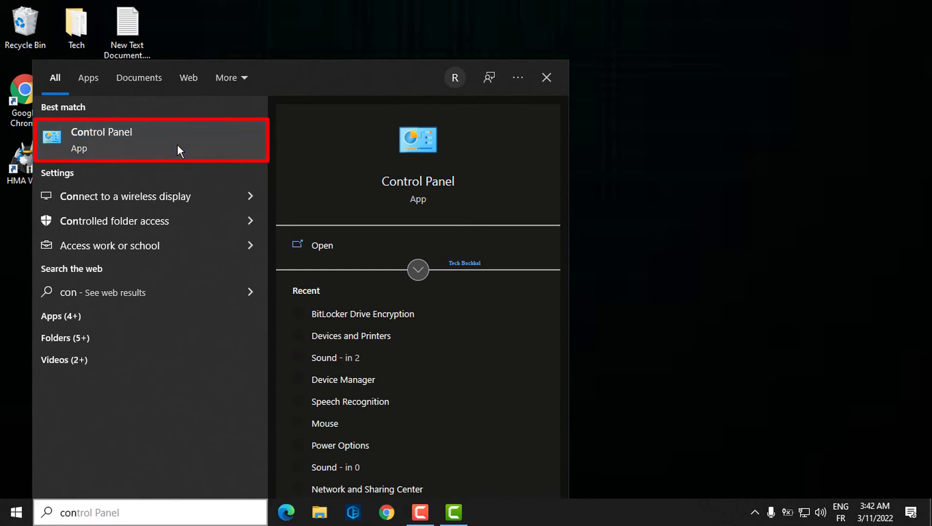
left_click(179, 150)
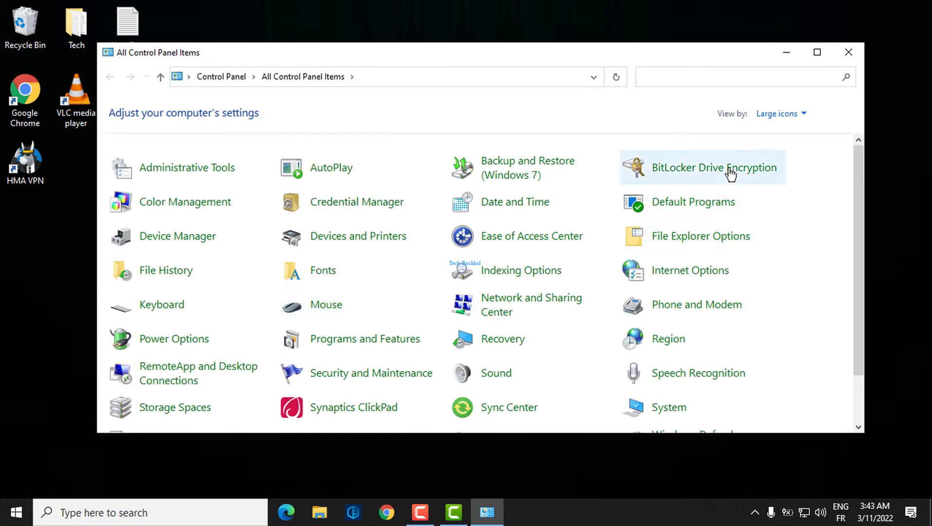
left_click(817, 54)
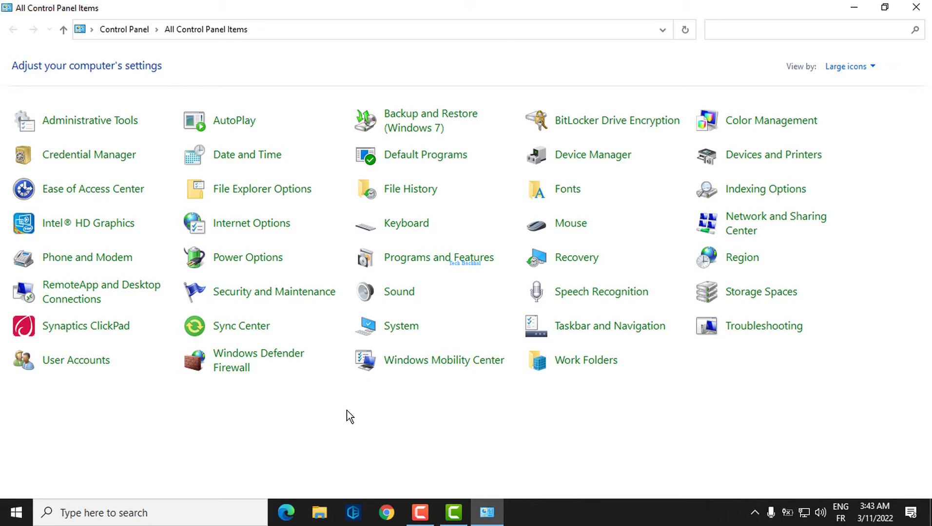
- Search Control Panel for "dev" and open Device Manager
left_click(799, 35)
type("de")
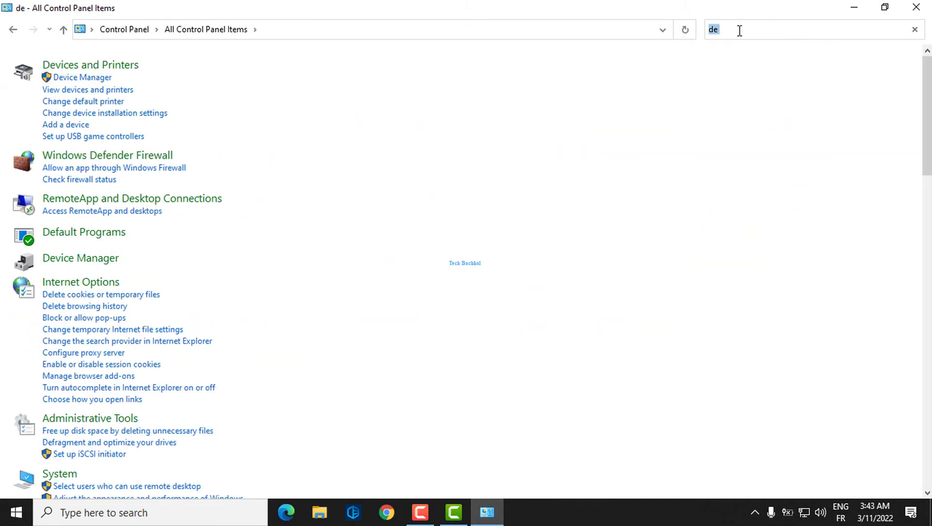
type("v")
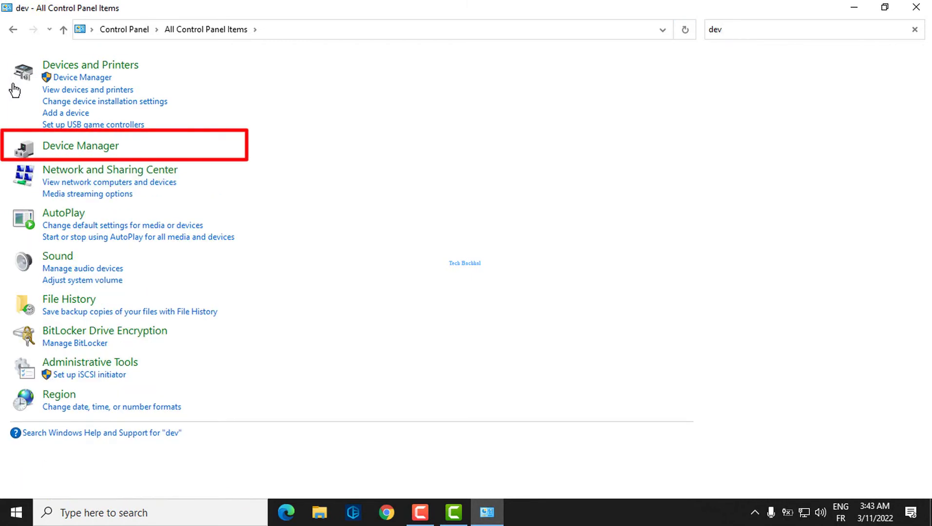
left_click(150, 227)
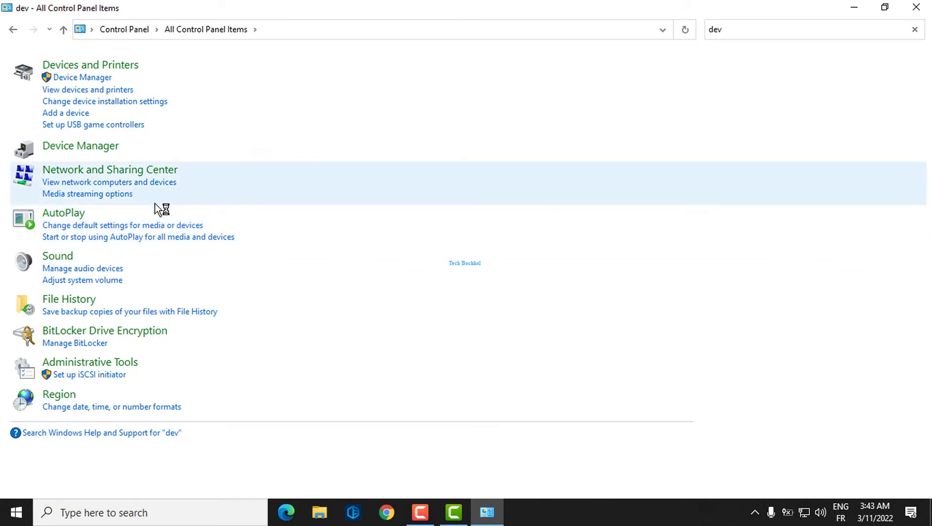
left_click(85, 147)
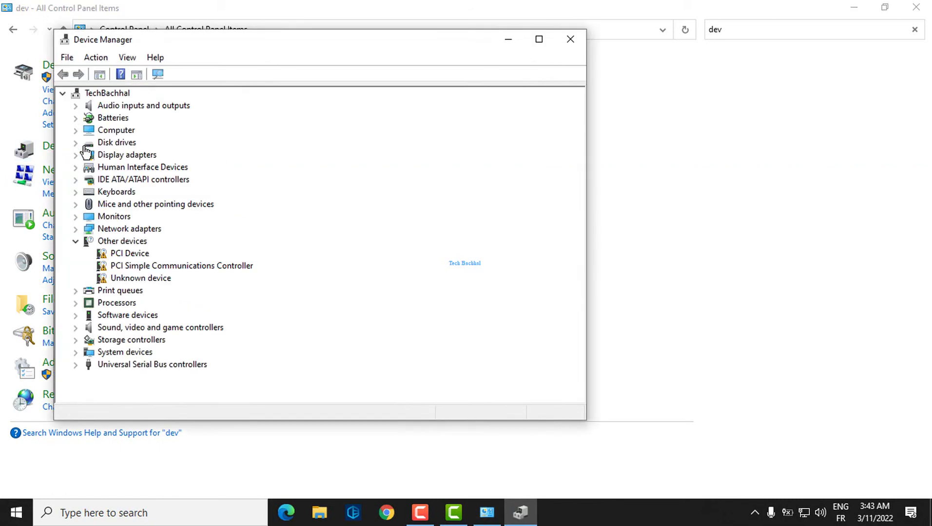
- Disable the Intel(R) HD Graphics Family device under Display adapters and confirm the prompt
left_click(129, 129)
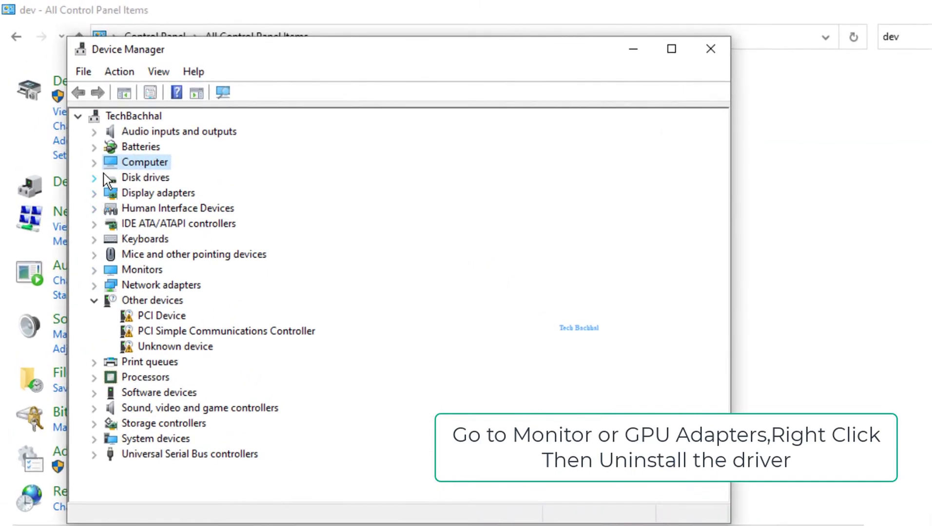
left_click(99, 193)
left_click(194, 214)
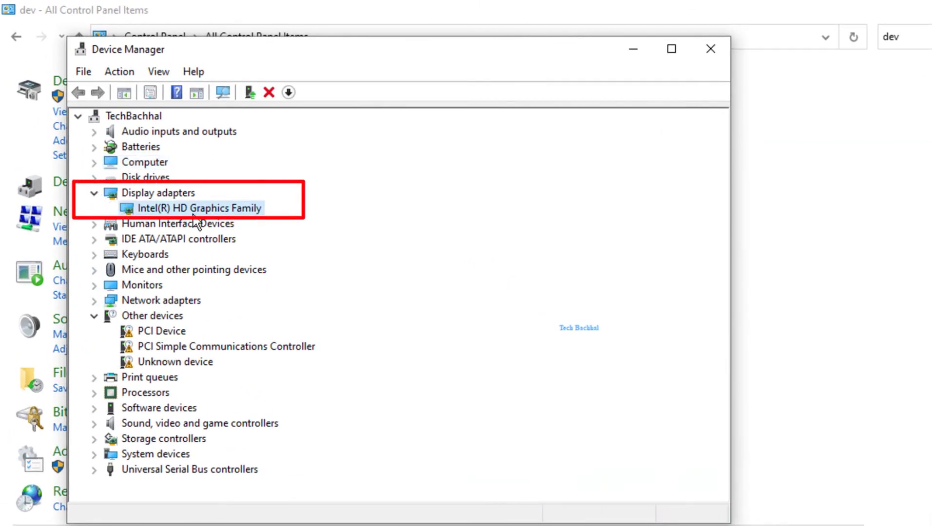
right_click(193, 214)
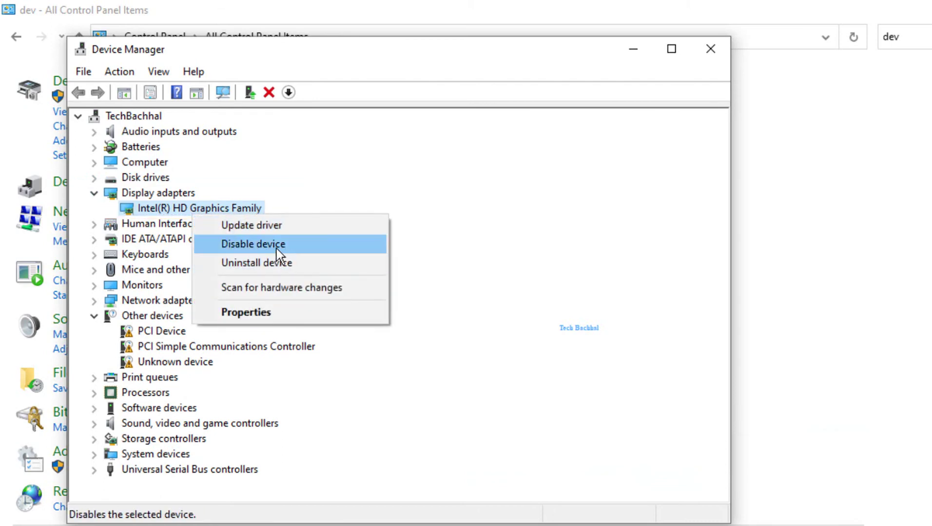
left_click(277, 248)
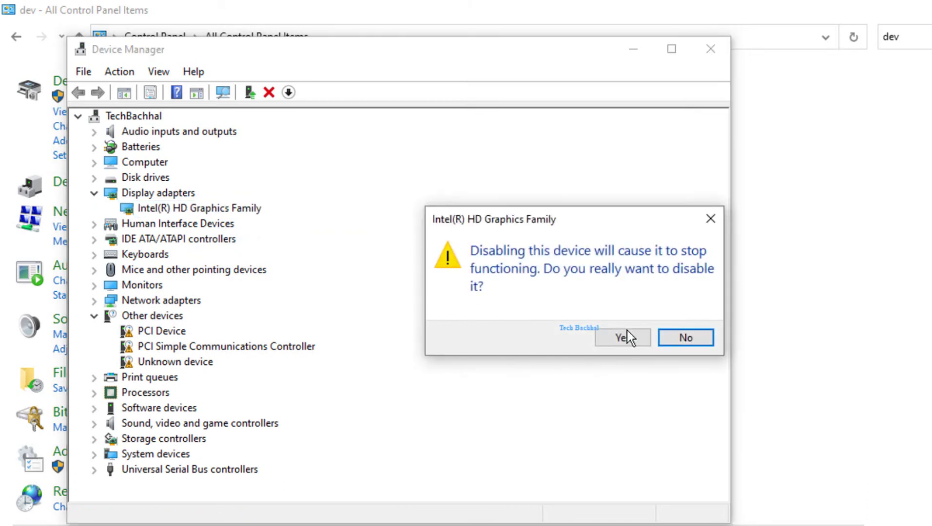
left_click(638, 345)
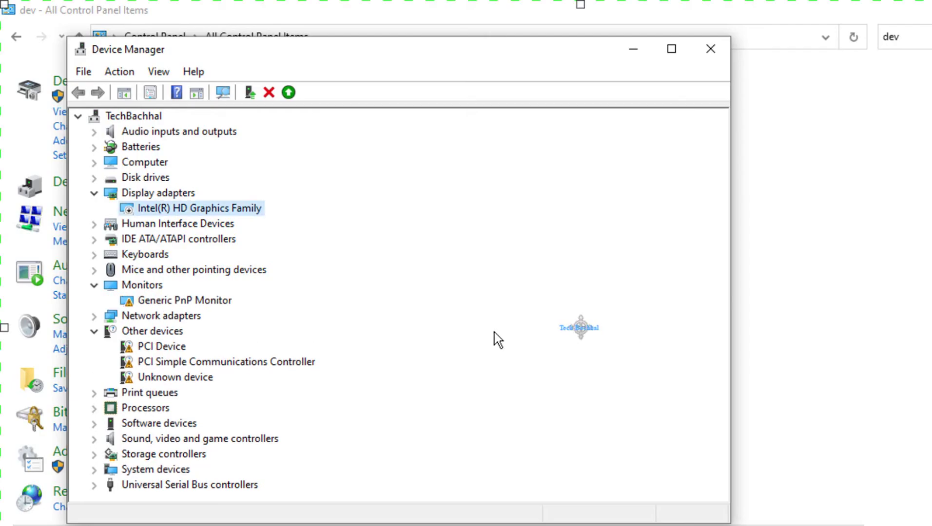
- Check for updated drivers for the Intel(R) HD Graphics Family adapter and close the update wizard
right_click(223, 207)
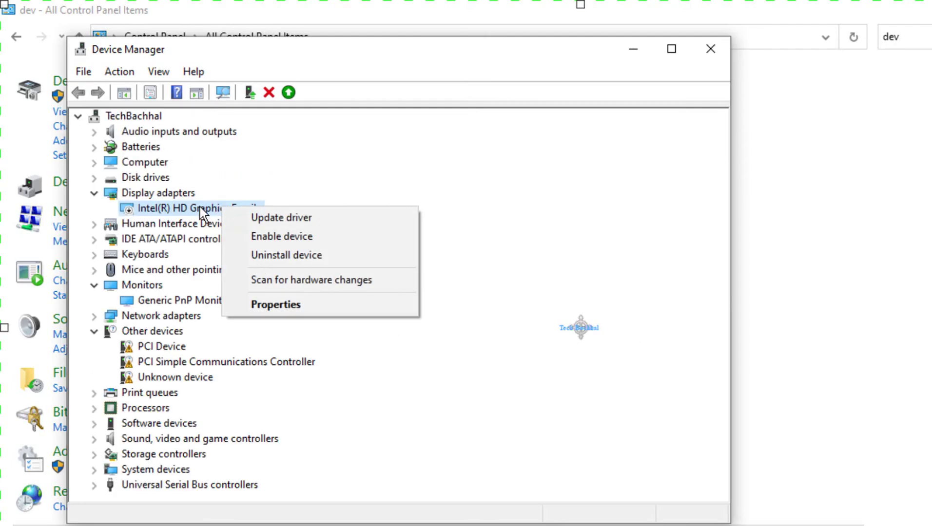
right_click(199, 207)
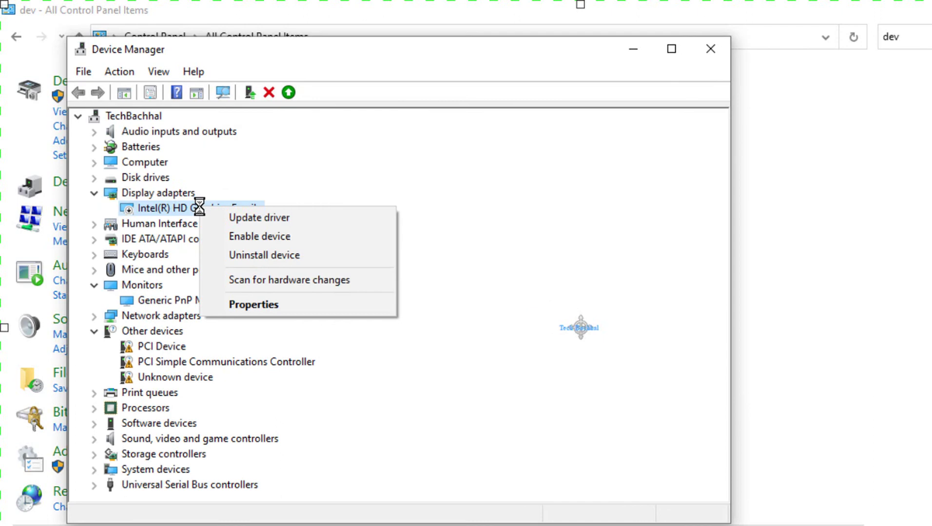
left_click(264, 236)
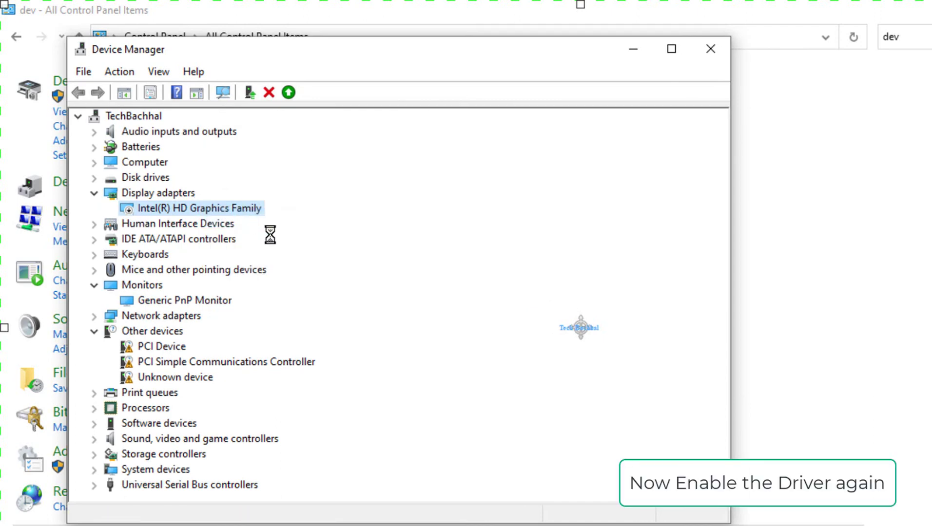
left_click(353, 279)
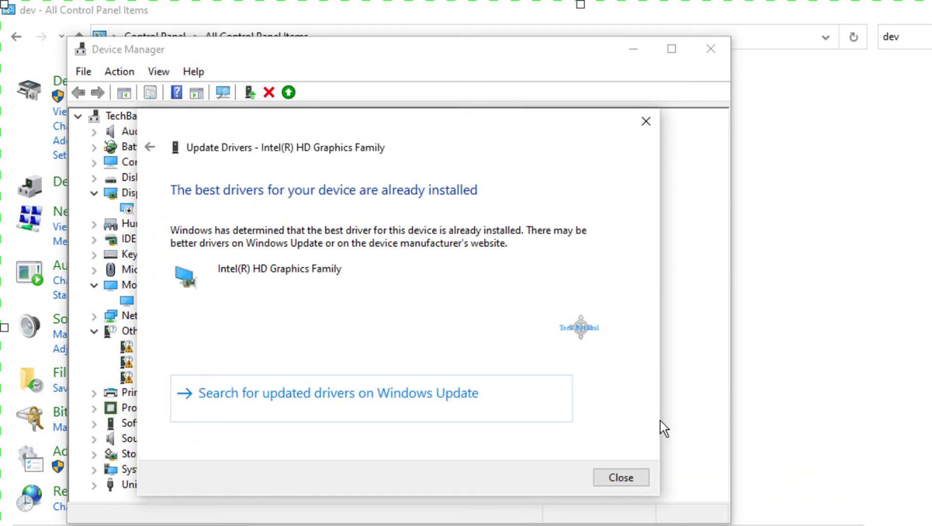
left_click(635, 477)
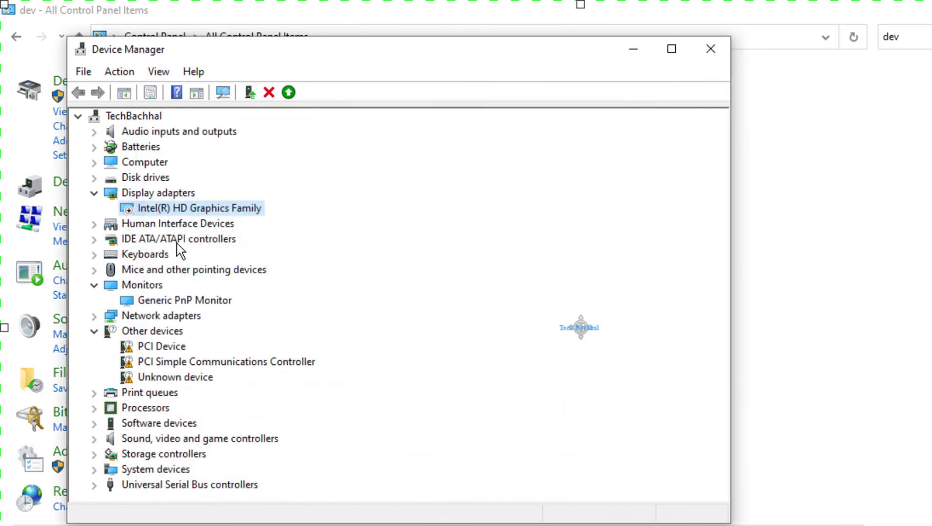
- Enable the Intel(R) HD Graphics Family adapter again, and close Device Manager and Control Panel
double_click(163, 211)
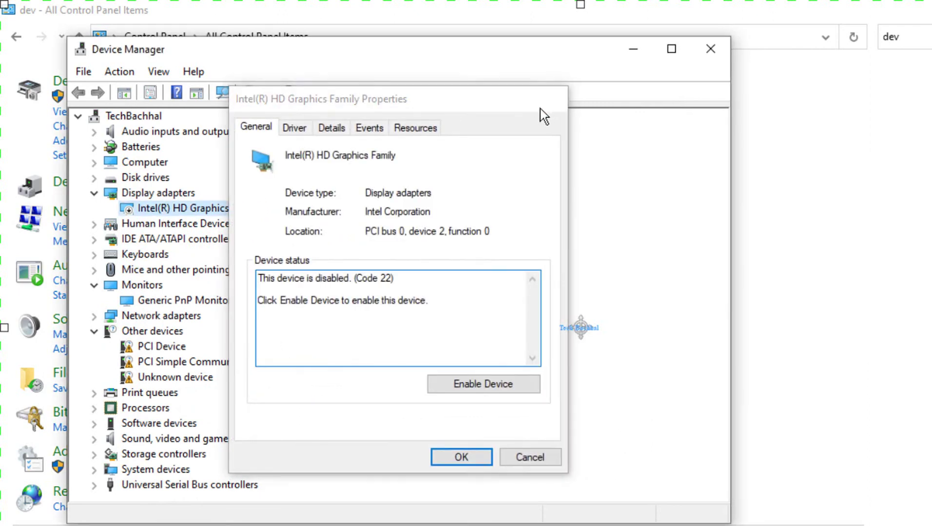
key("Escape")
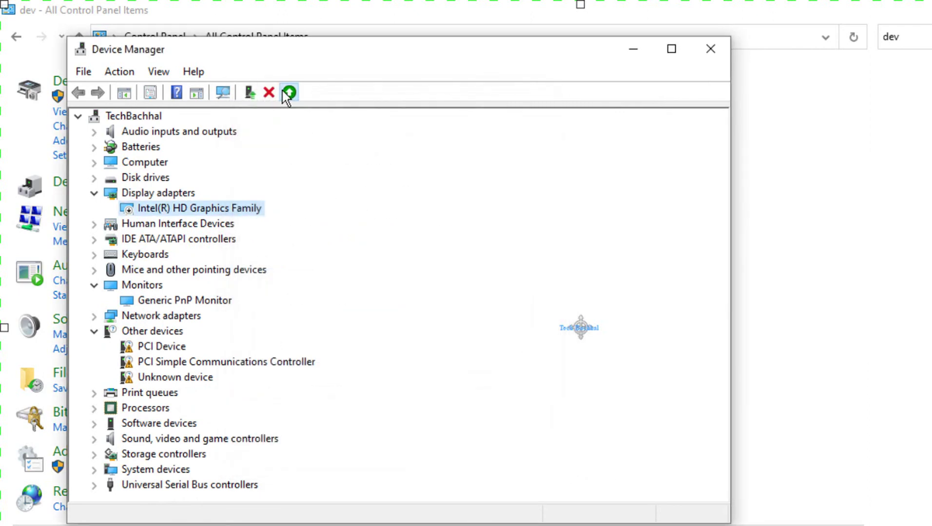
left_click(287, 94)
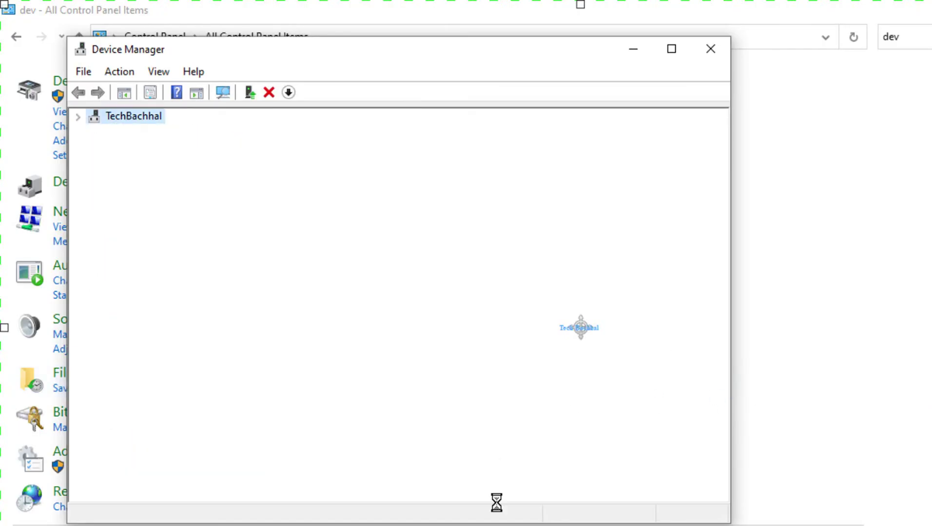
left_click(710, 49)
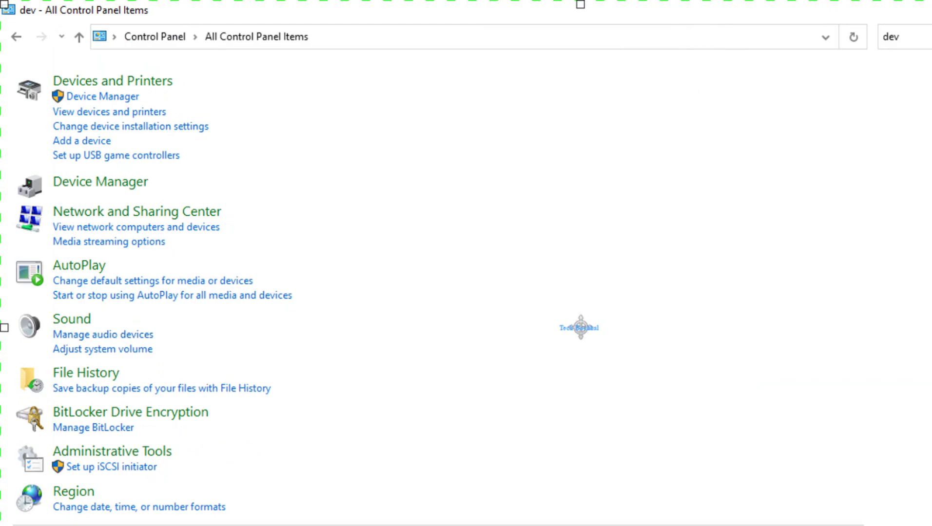
key("alt+F4")
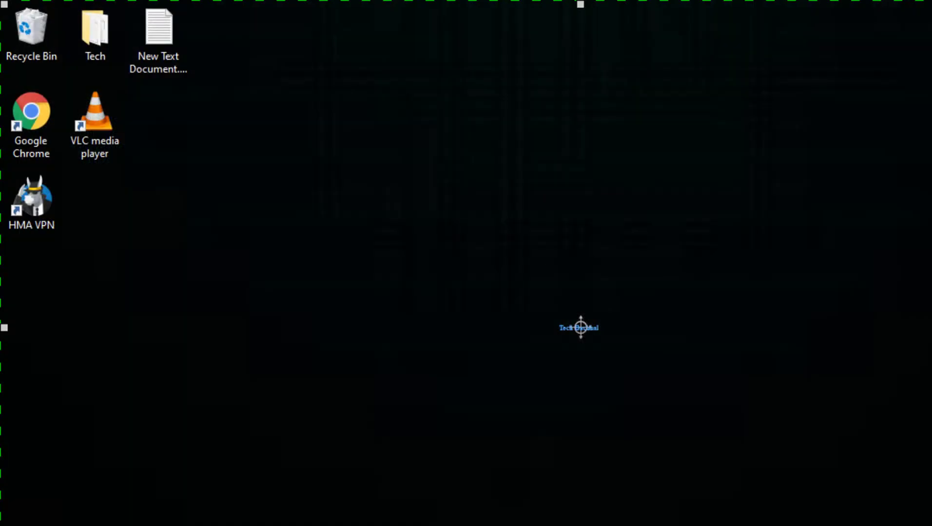
- Bring up the Windows power options for restarting the PC
key("super")
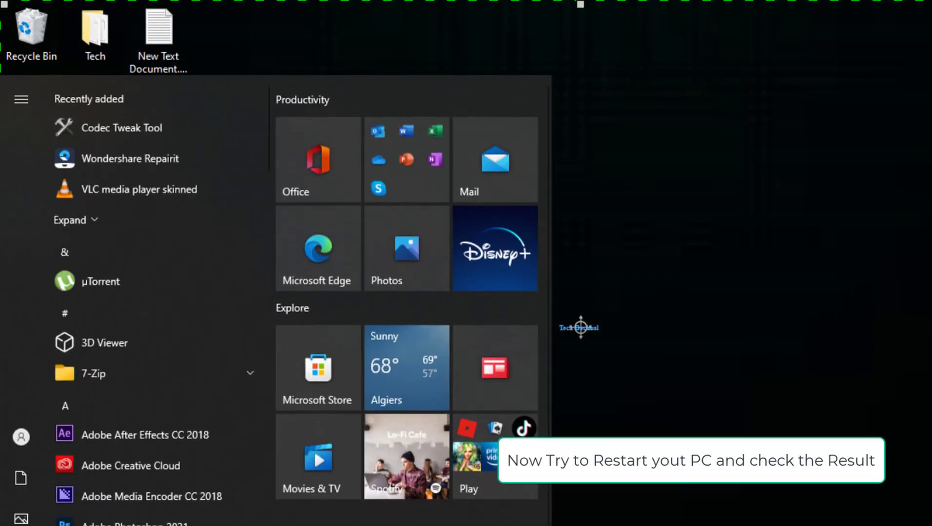
key("Escape")
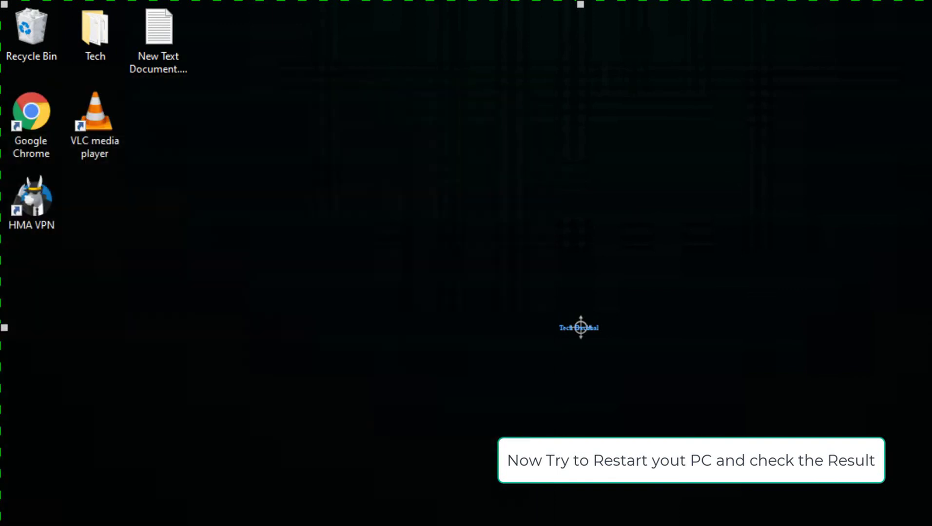
left_click(580, 327)
key("super")
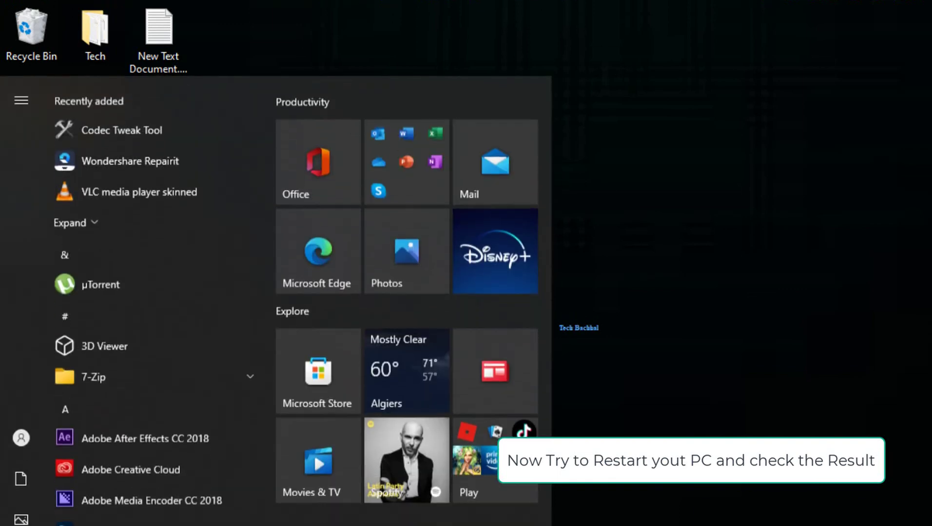
mouse_move(63, 519)
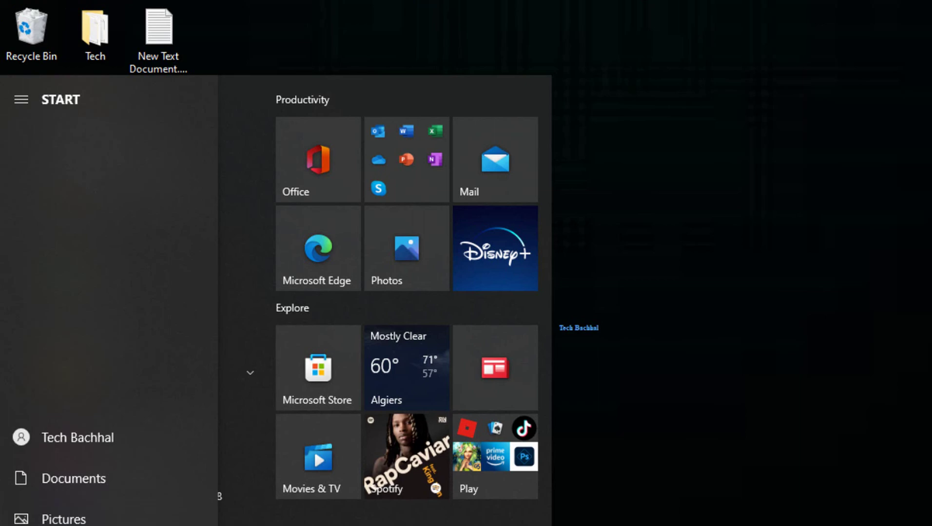
left_click(21, 525)
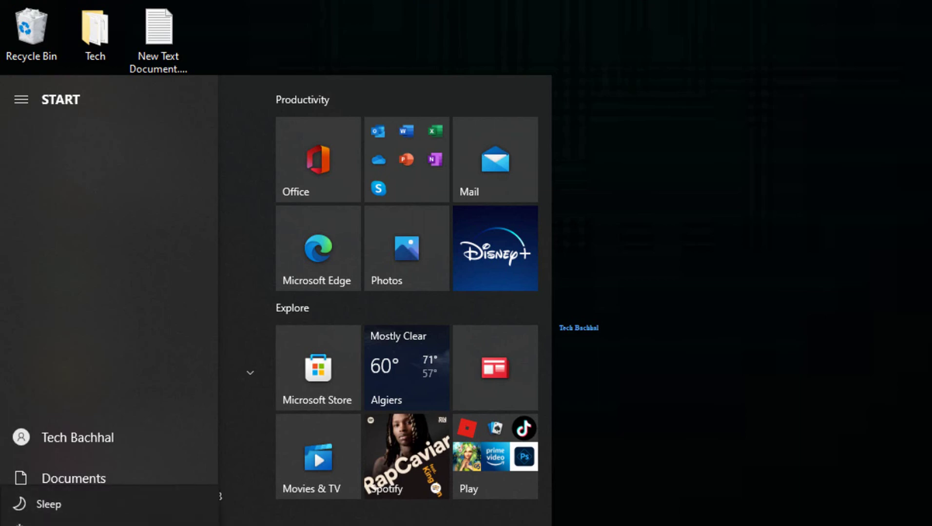